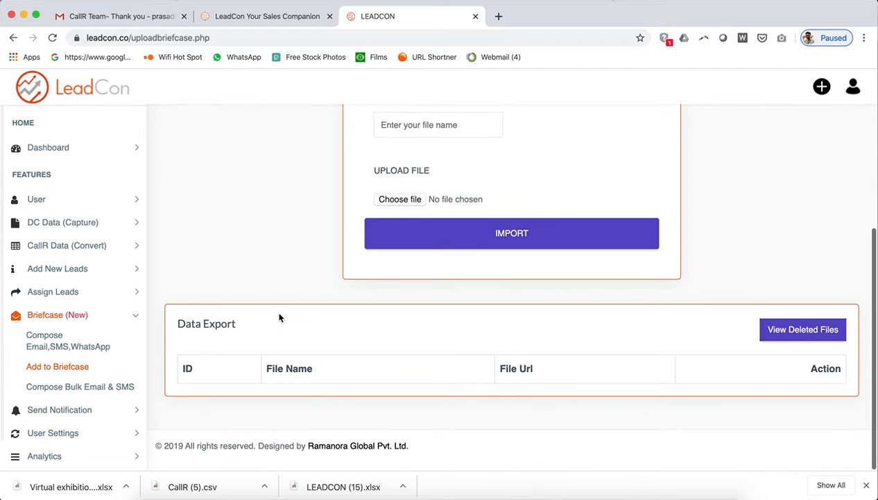
Review the list of accepted file types on the upload form.
{"action": "scroll", "coordinate": [279, 317], "scroll_direction": "up", "scroll_amount": 5}
{"action": "scroll", "coordinate": [279, 317], "scroll_direction": "down", "scroll_amount": 4}
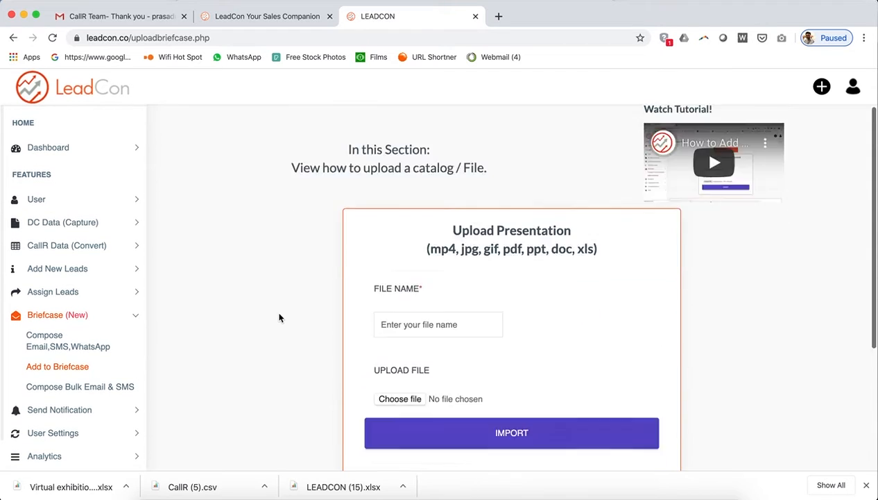
{"action": "scroll", "coordinate": [279, 317], "scroll_direction": "up", "scroll_amount": 3}
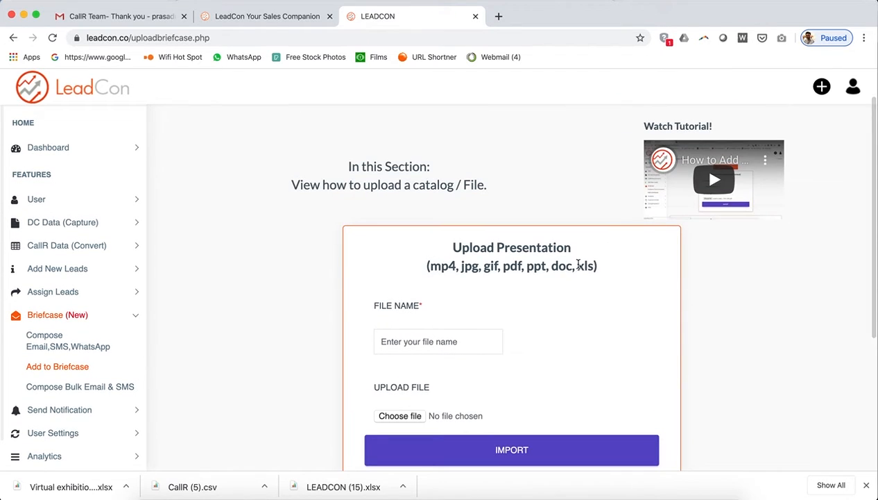
{"action": "left_click_drag", "start_coordinate": [425, 266], "coordinate": [600, 268]}
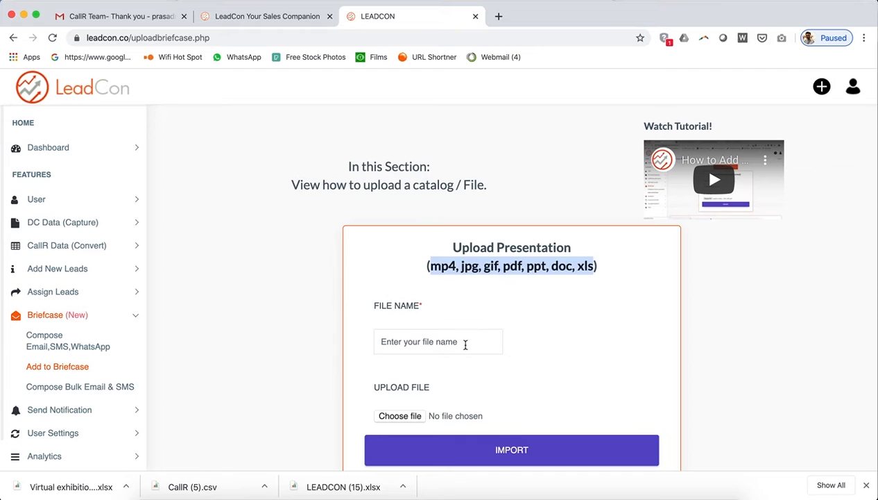
Enter 'Company Presentation' as the upload's file name.
{"action": "left_click", "coordinate": [465, 345]}
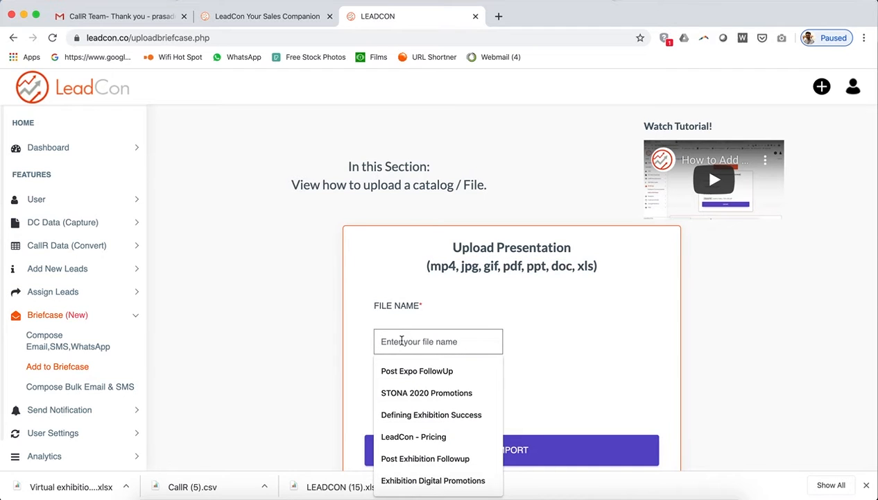
{"action": "type", "text": "COmpany P"}
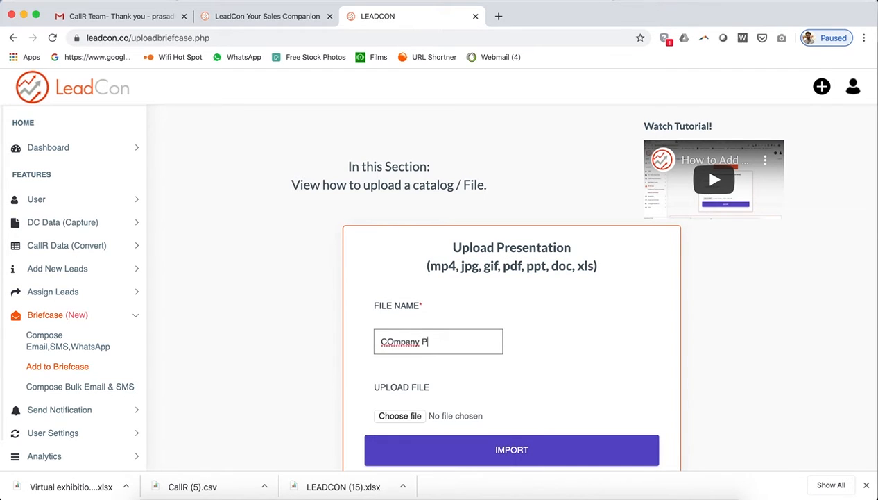
{"action": "key", "text": "BackSpace"}
{"action": "type", "text": "ompany Presentation"}
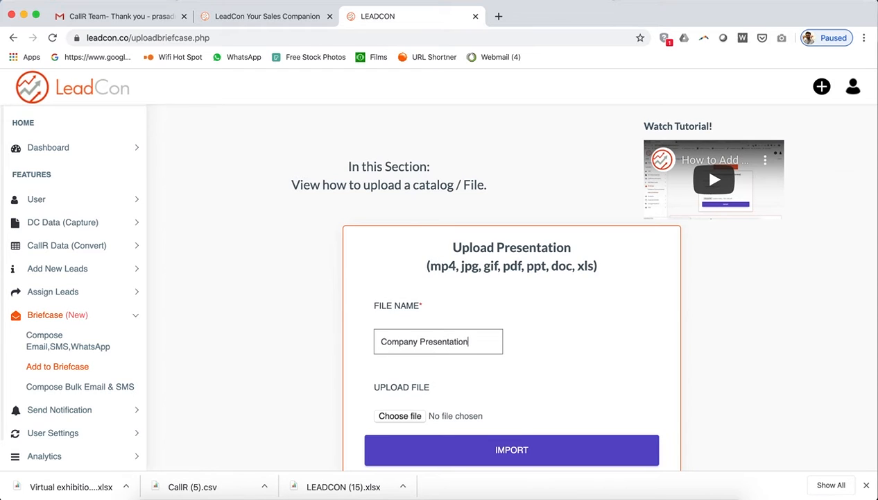
{"action": "scroll", "coordinate": [569, 390], "scroll_direction": "down", "scroll_amount": 3}
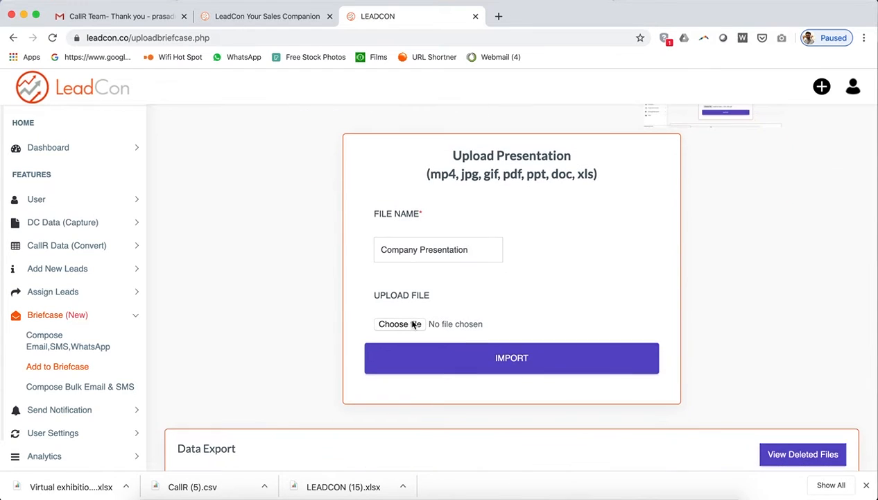
Choose the Visitor Promotions Early Bird Offer PDF from Downloads and import it.
{"action": "left_click", "coordinate": [414, 324]}
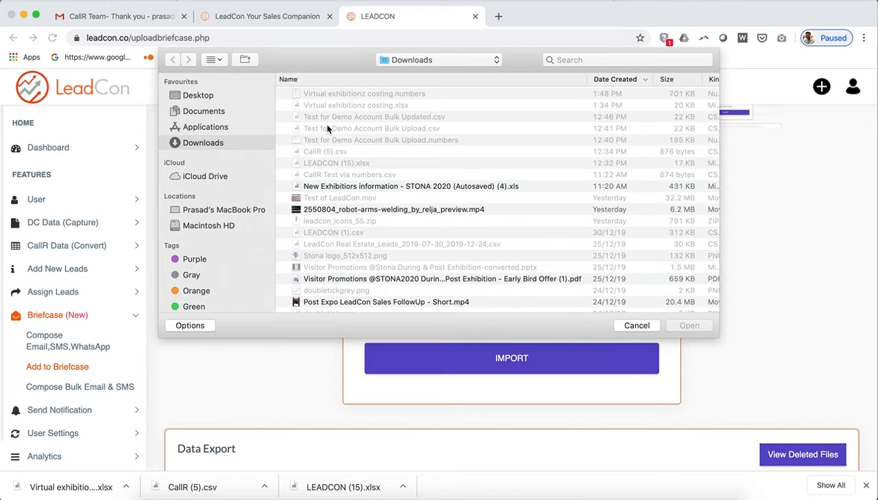
{"action": "scroll", "coordinate": [495, 264], "scroll_direction": "down", "scroll_amount": 5}
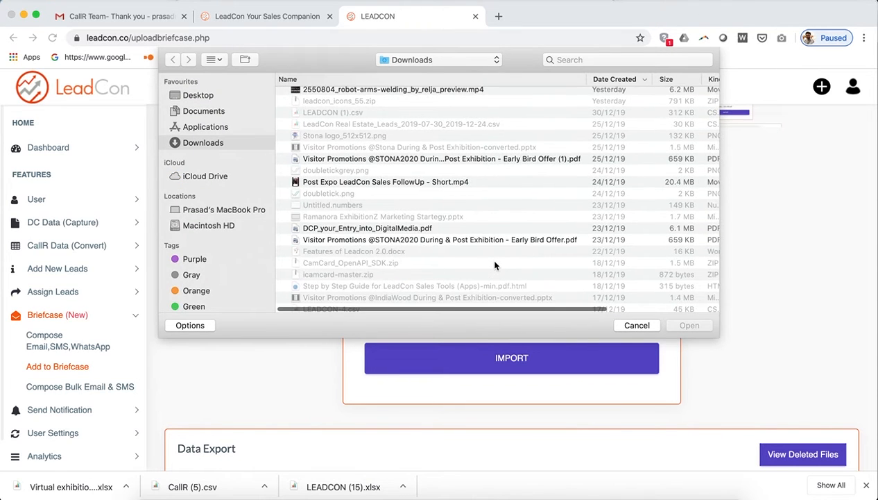
{"action": "scroll", "coordinate": [373, 283], "scroll_direction": "down", "scroll_amount": 4}
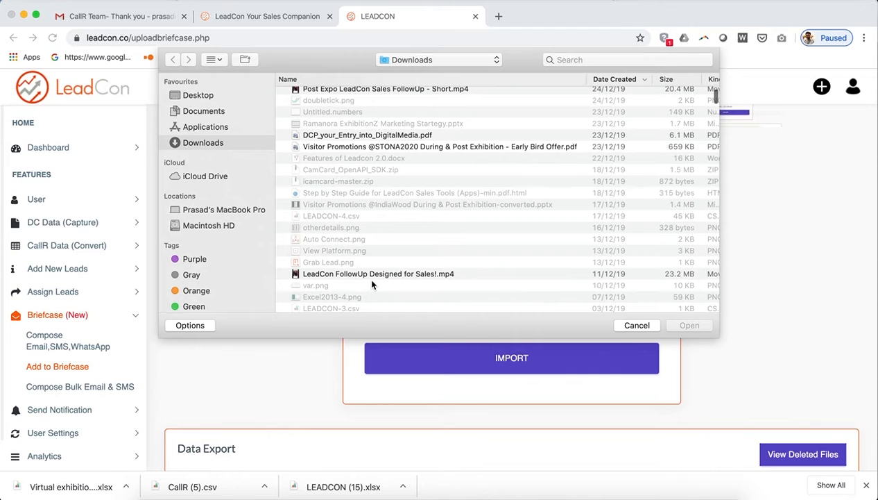
{"action": "left_click", "coordinate": [370, 148]}
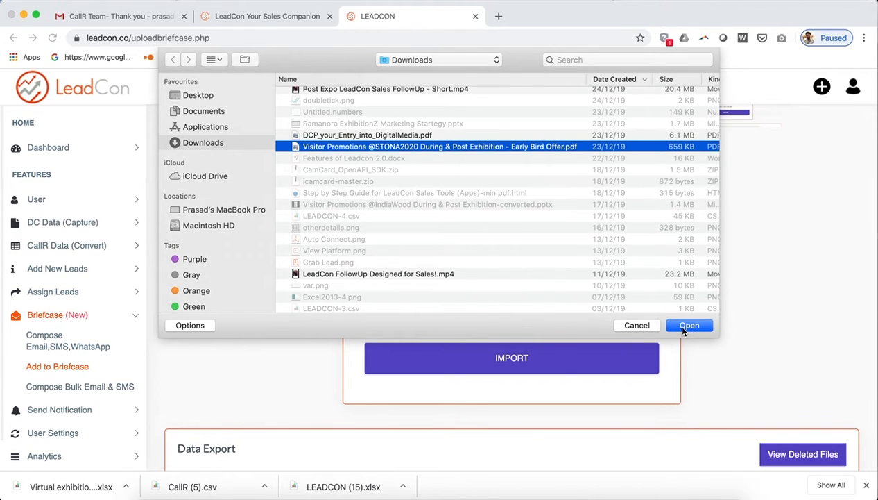
{"action": "left_click", "coordinate": [684, 327]}
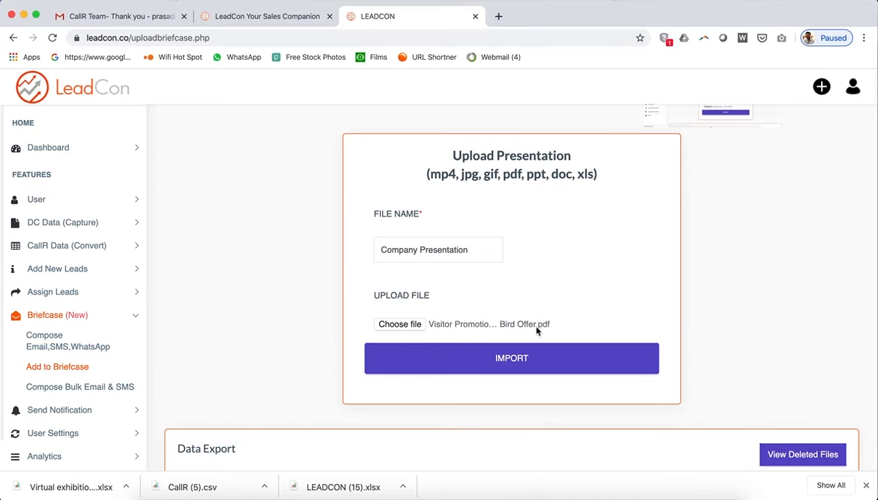
{"action": "left_click", "coordinate": [497, 359]}
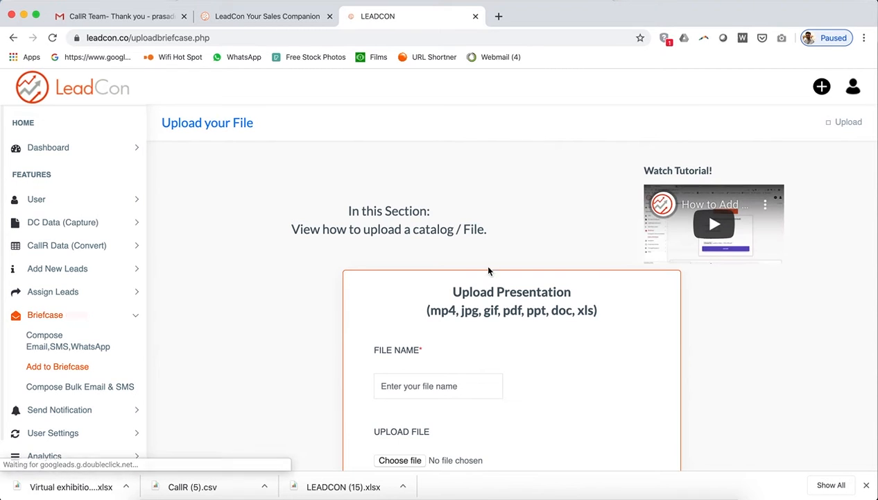
Select Company Presentation's (ID 322) download link in the Data Export table.
{"action": "scroll", "coordinate": [478, 247], "scroll_direction": "down", "scroll_amount": 5}
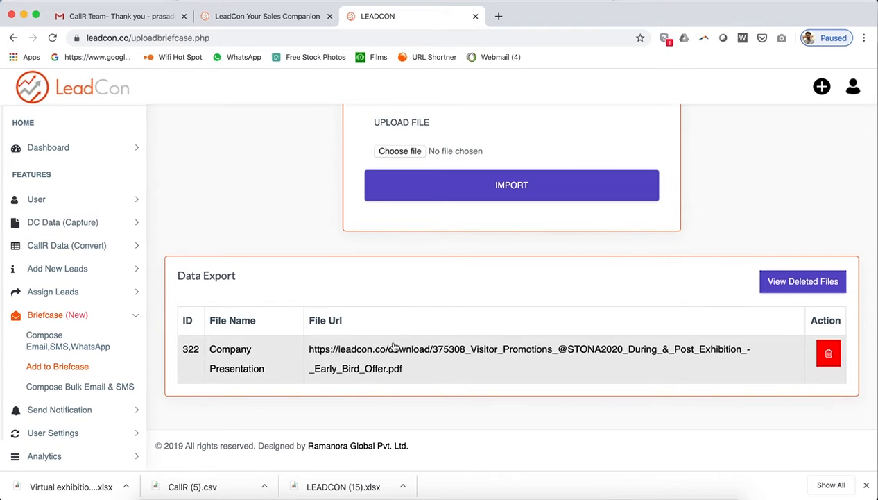
{"action": "left_click", "coordinate": [410, 371]}
{"action": "left_click_drag", "start_coordinate": [410, 372], "coordinate": [308, 347]}
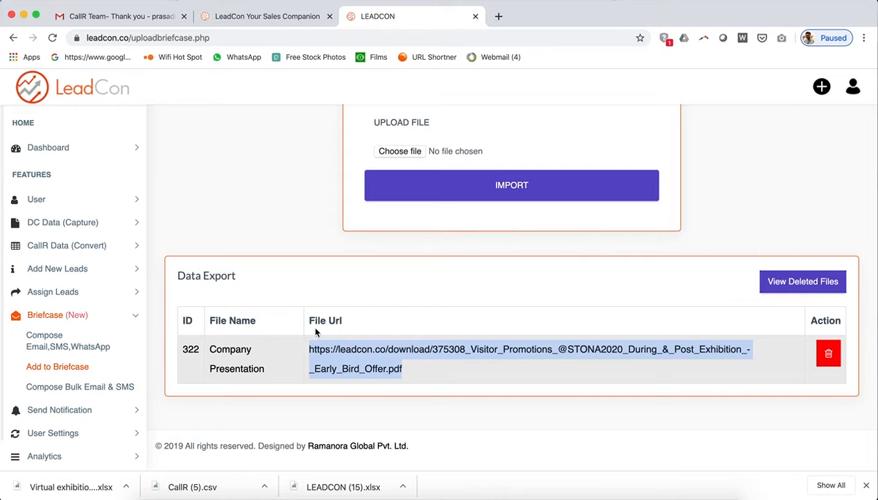
Load the copied PDF link in a new browser tab.
{"action": "left_click", "coordinate": [498, 16]}
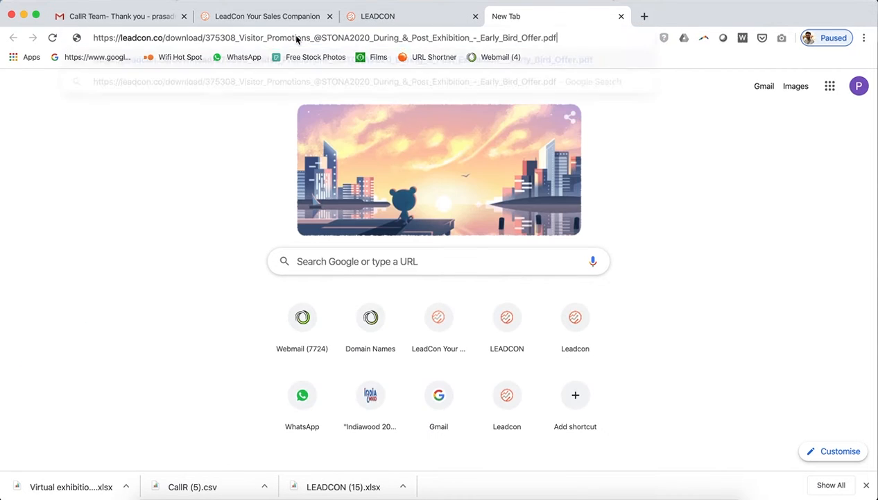
{"action": "key", "text": "Return"}
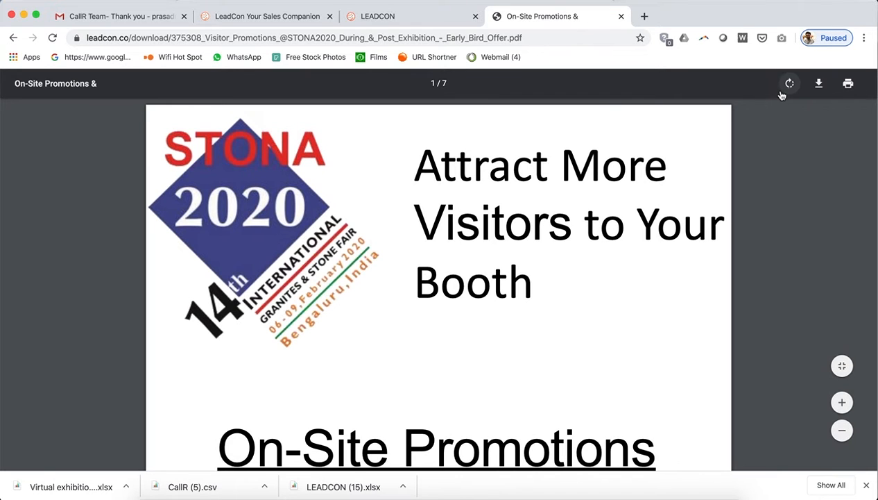
Fit the 7-page On-Site Promotions PDF to the window, scroll through it, and return to LeadCon.
{"action": "left_click", "coordinate": [842, 366]}
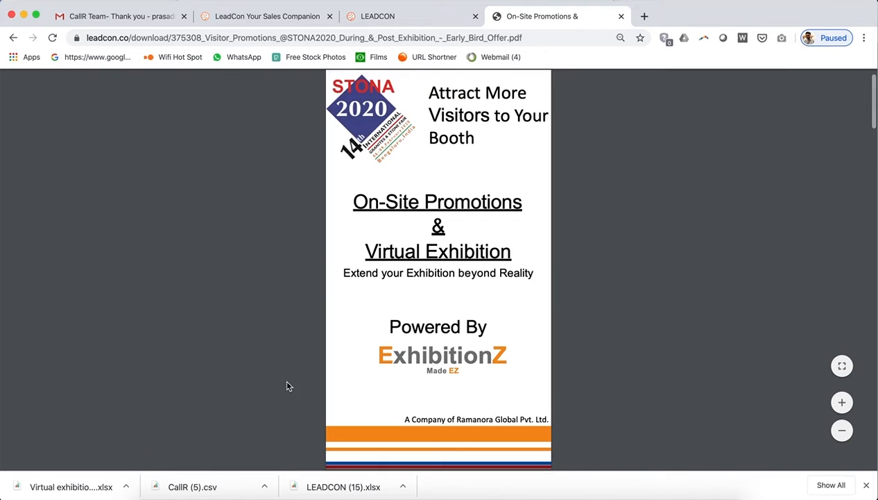
{"action": "scroll", "coordinate": [499, 364], "scroll_direction": "down", "scroll_amount": 20}
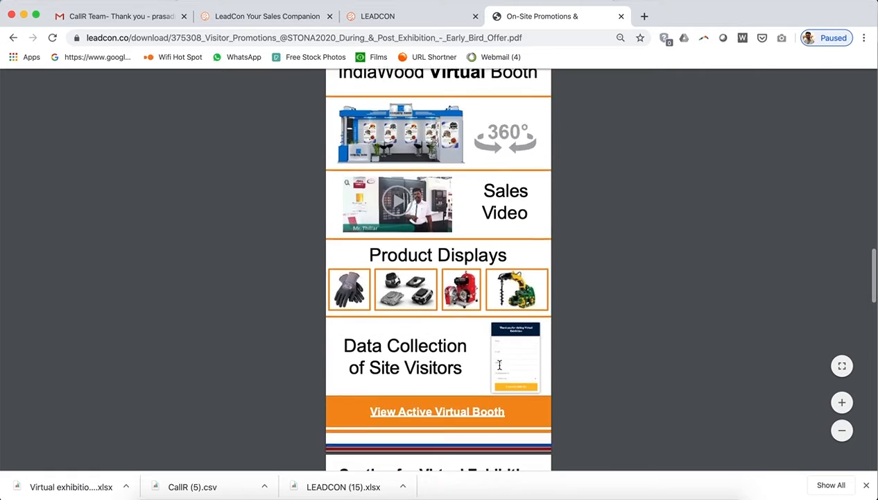
{"action": "scroll", "coordinate": [499, 364], "scroll_direction": "down", "scroll_amount": 10}
{"action": "scroll", "coordinate": [500, 365], "scroll_direction": "up", "scroll_amount": 20}
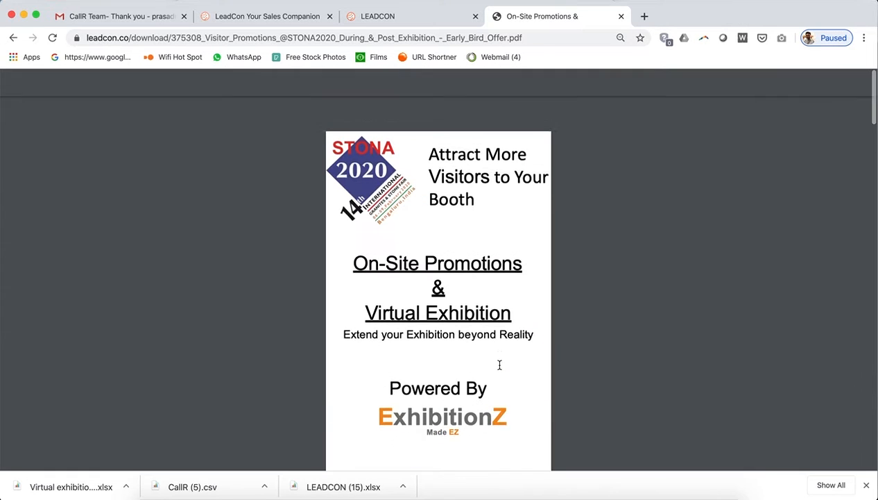
{"action": "left_click", "coordinate": [535, 40]}
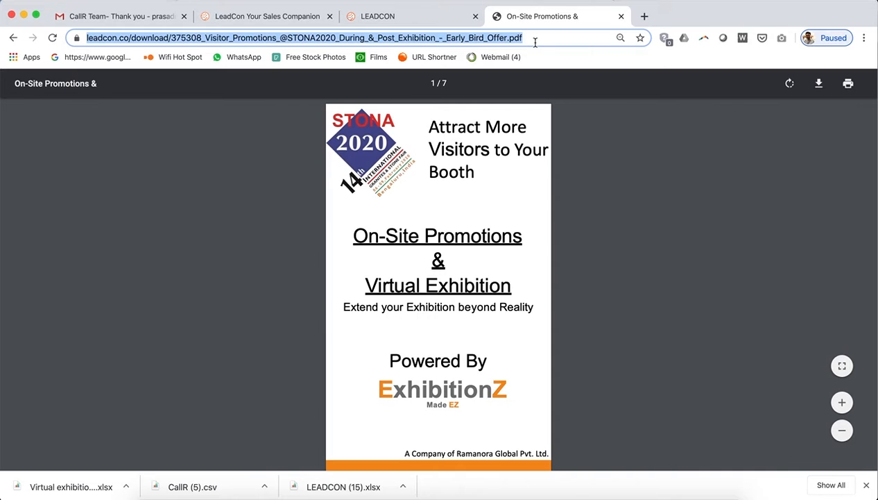
{"action": "left_click", "coordinate": [416, 16]}
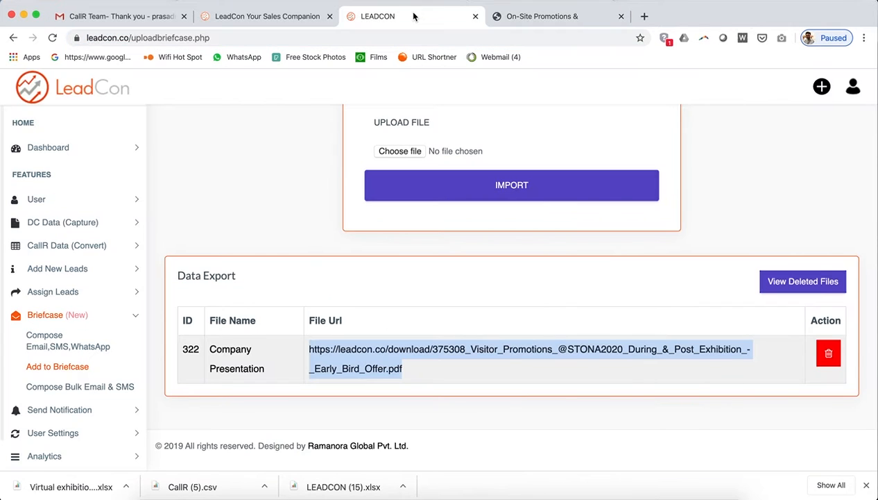
Open the Introduction template's email under Compose Email,SMS,WhatsApp > Introduction to Company.
{"action": "left_click", "coordinate": [276, 240]}
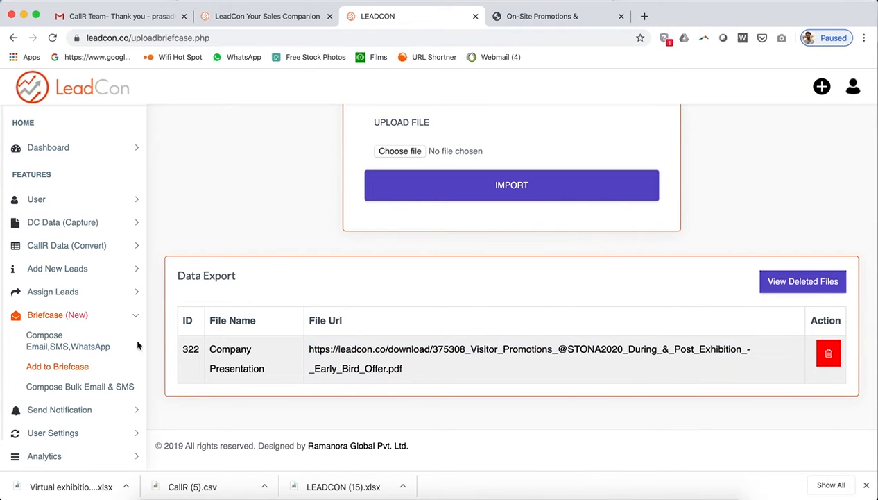
{"action": "left_click", "coordinate": [49, 346]}
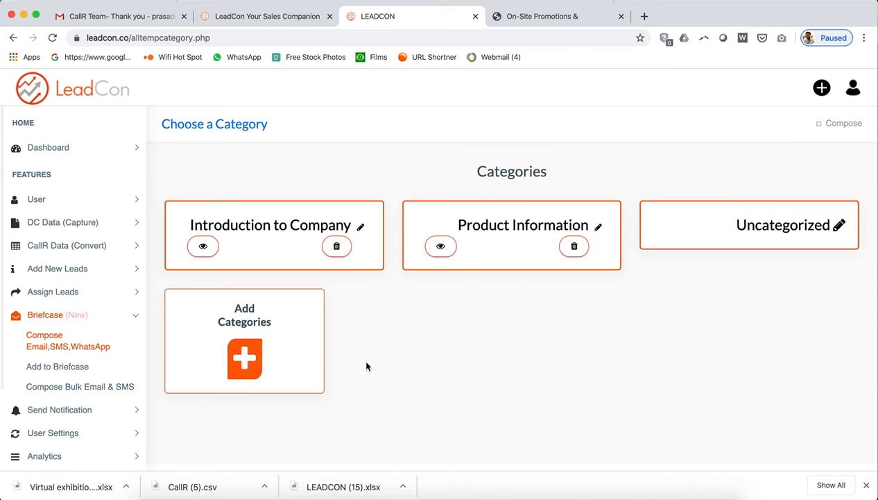
{"action": "left_click", "coordinate": [202, 247]}
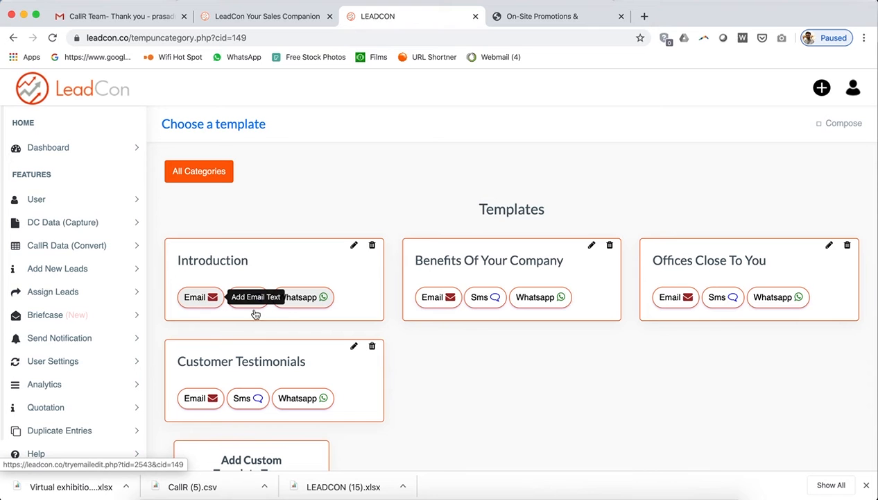
{"action": "left_click", "coordinate": [190, 303]}
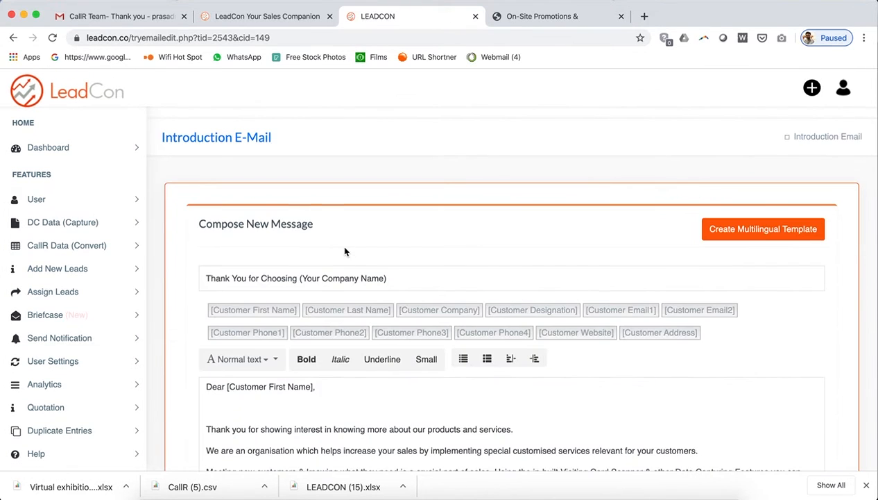
Add the line 'Following is the link for our company profile:' below the offerings sentence.
{"action": "scroll", "coordinate": [344, 251], "scroll_direction": "down", "scroll_amount": 5}
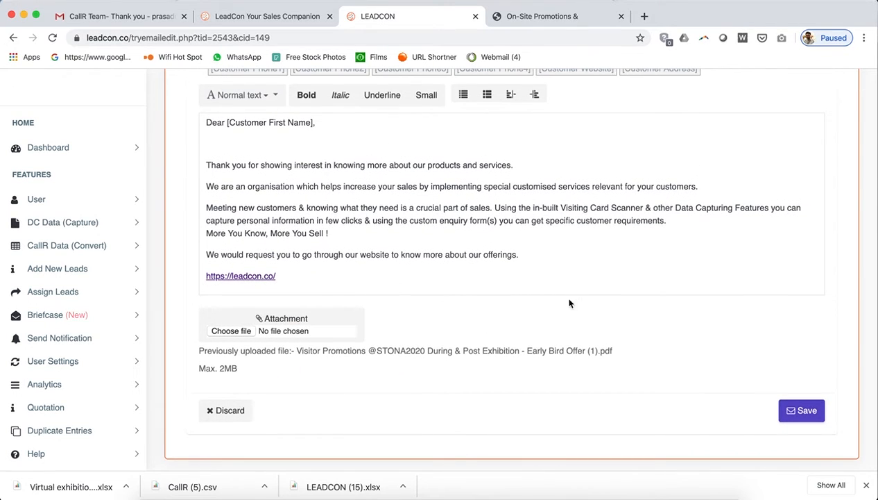
{"action": "scroll", "coordinate": [489, 231], "scroll_direction": "down", "scroll_amount": 2}
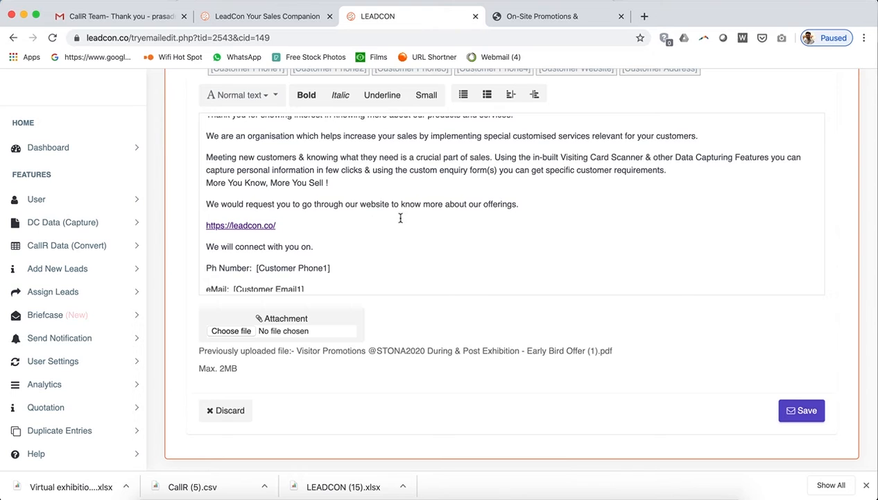
{"action": "scroll", "coordinate": [428, 221], "scroll_direction": "down", "scroll_amount": 2}
{"action": "scroll", "coordinate": [428, 220], "scroll_direction": "up", "scroll_amount": 4}
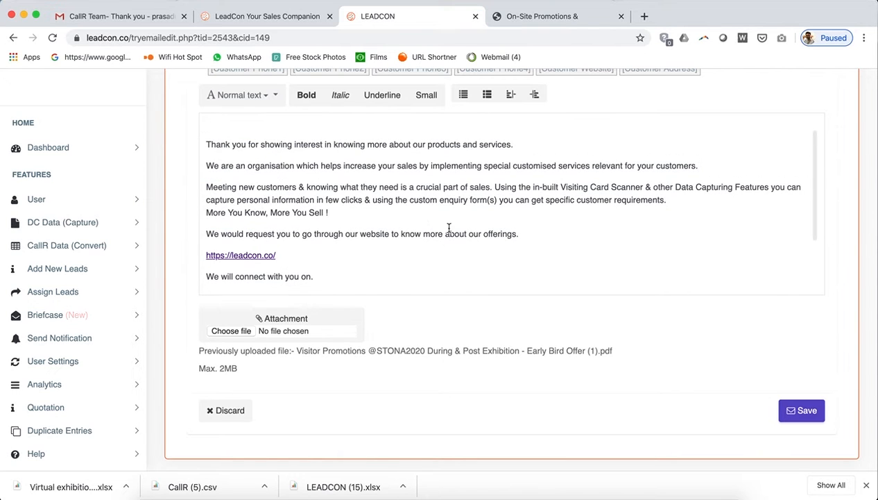
{"action": "left_click", "coordinate": [544, 231]}
{"action": "key", "text": "Return"}
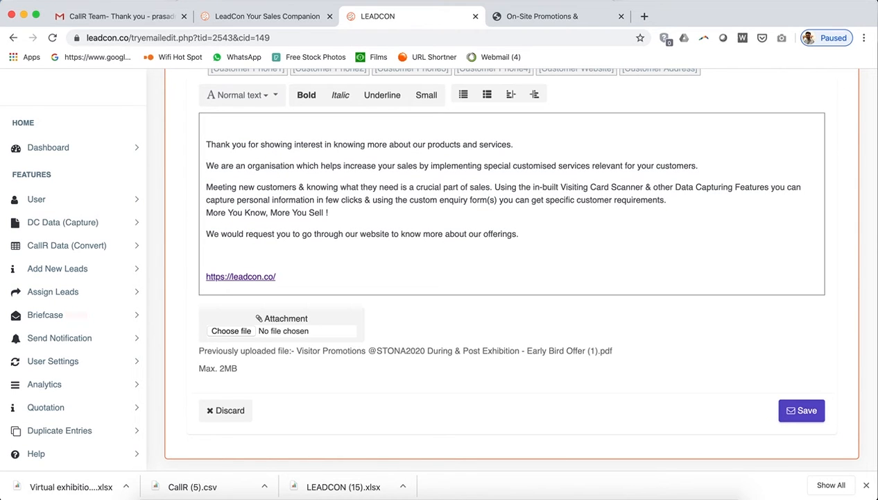
{"action": "type", "text": "Following is the link fo"}
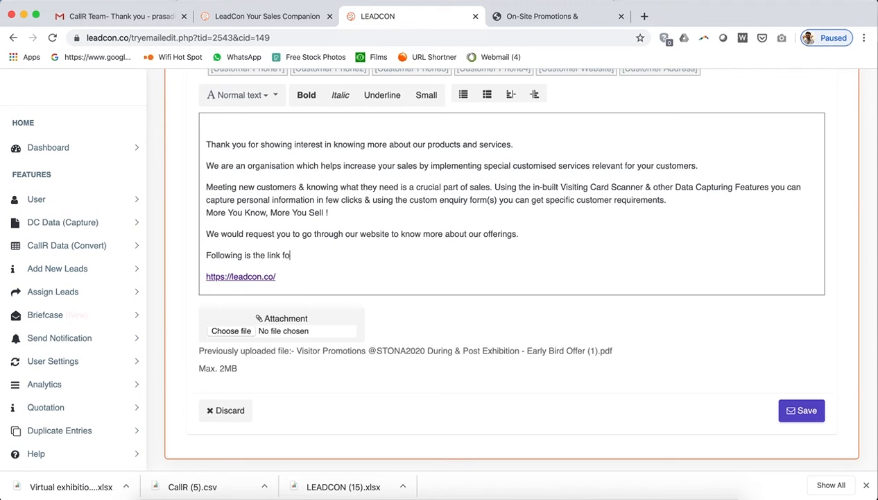
{"action": "type", "text": "r our copany profile."}
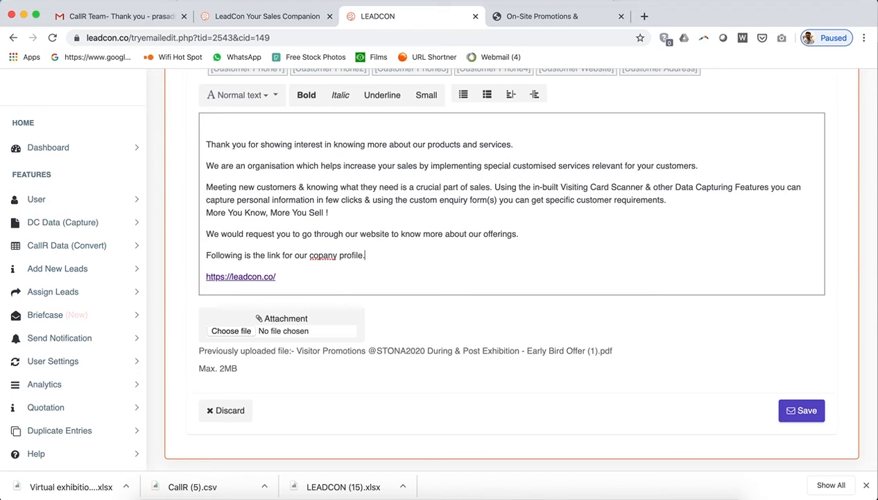
{"action": "left_click", "coordinate": [318, 256]}
{"action": "type", "text": "m"}
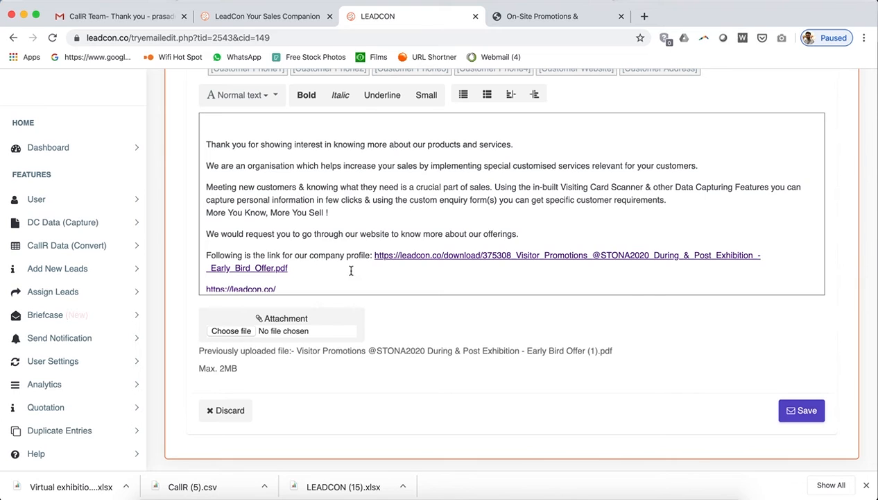
Paste the PDF download link after the new line and save the template.
{"action": "scroll", "coordinate": [415, 274], "scroll_direction": "up", "scroll_amount": 1}
{"action": "scroll", "coordinate": [416, 274], "scroll_direction": "down", "scroll_amount": 5}
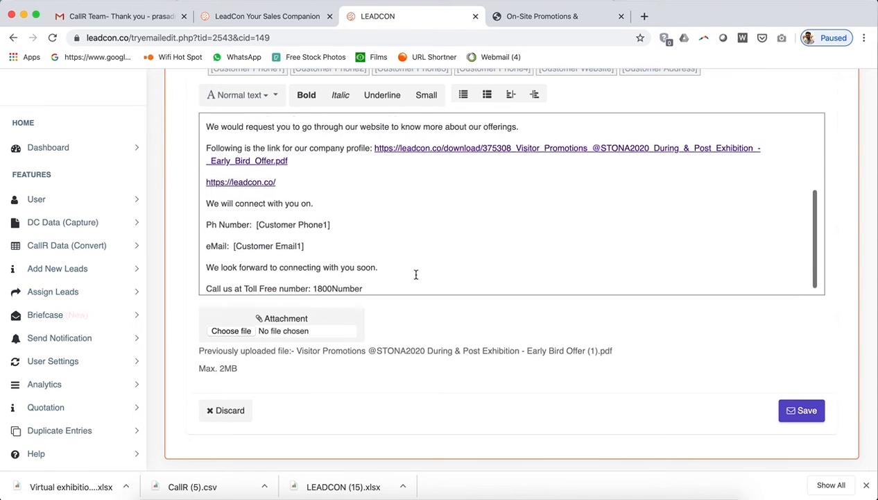
{"action": "scroll", "coordinate": [416, 274], "scroll_direction": "up", "scroll_amount": 3}
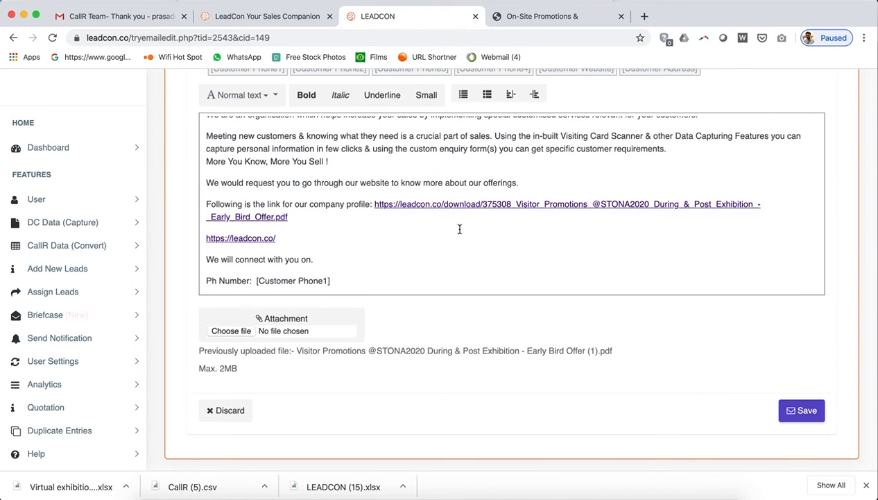
{"action": "left_click", "coordinate": [799, 415]}
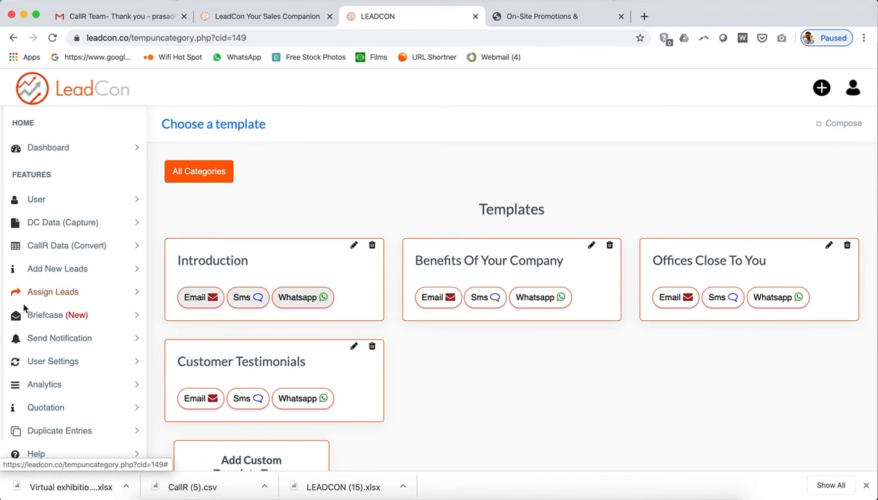
Go to Briefcase > Add to Briefcase.
{"action": "left_click", "coordinate": [42, 314]}
{"action": "left_click", "coordinate": [48, 366]}
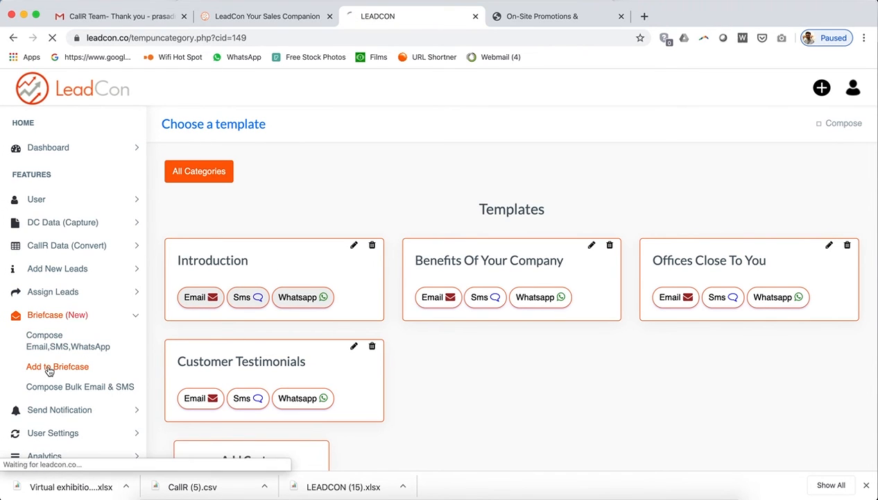
{"action": "scroll", "coordinate": [331, 302], "scroll_direction": "down", "scroll_amount": 5}
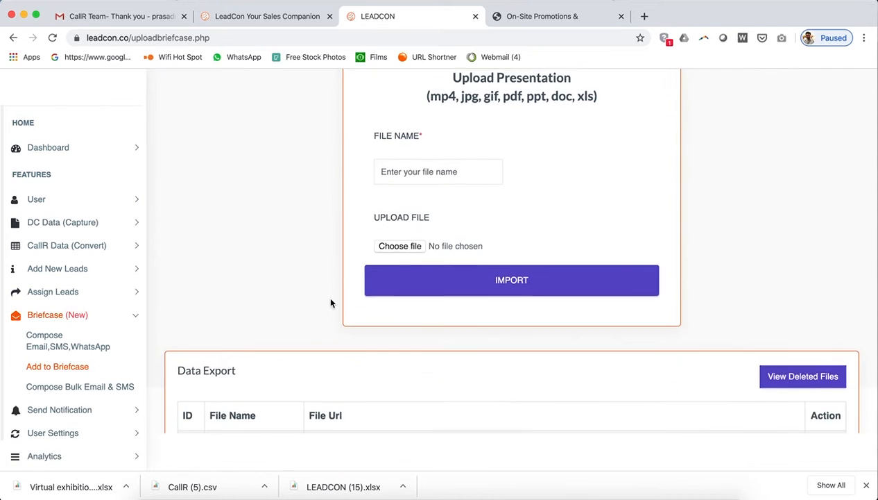
{"action": "scroll", "coordinate": [471, 391], "scroll_direction": "up", "scroll_amount": 3}
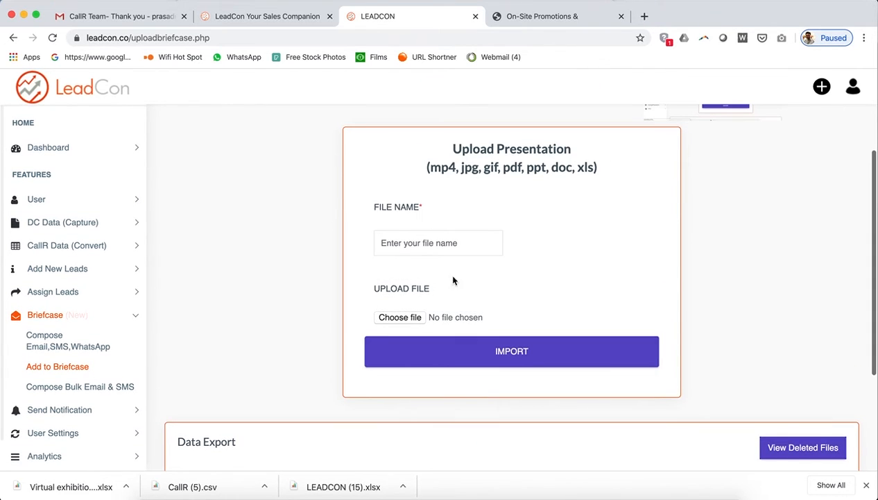
Enter 'Corporate Film' as the file name.
{"action": "left_click", "coordinate": [426, 235]}
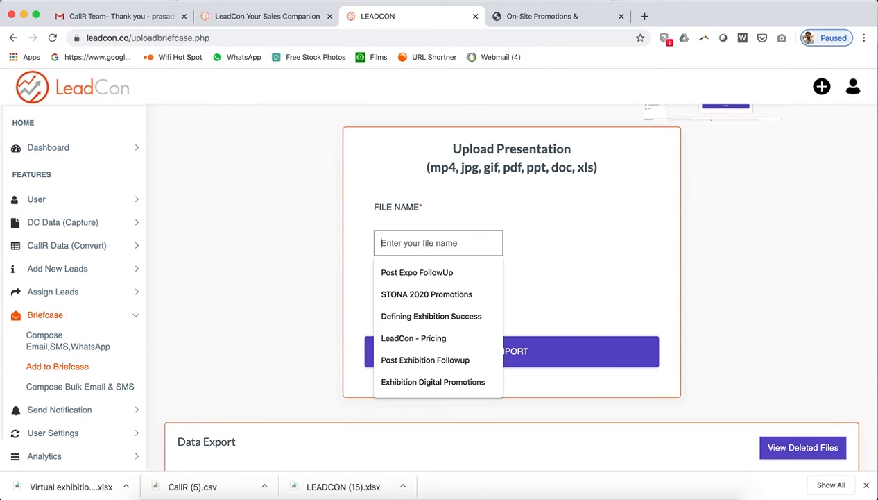
{"action": "type", "text": "Video"}
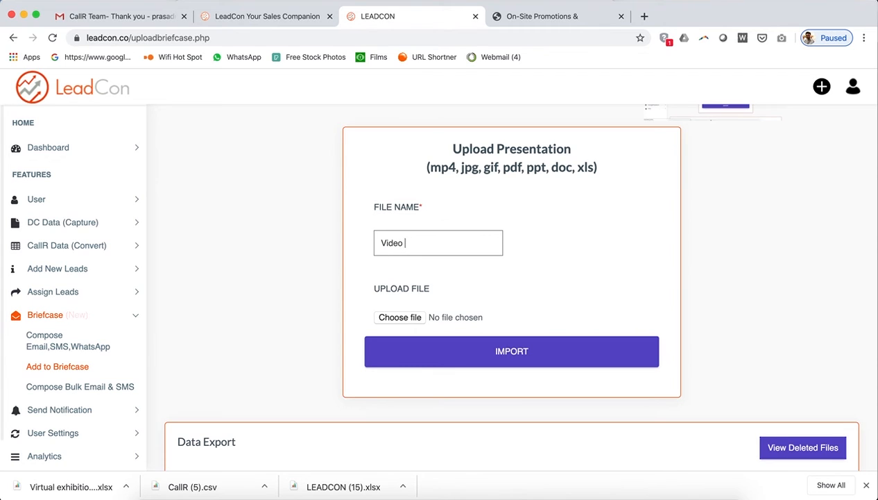
{"action": "key", "text": "BackSpace"}
{"action": "key", "text": "BackSpace"}
{"action": "key", "text": "BackSpace"}
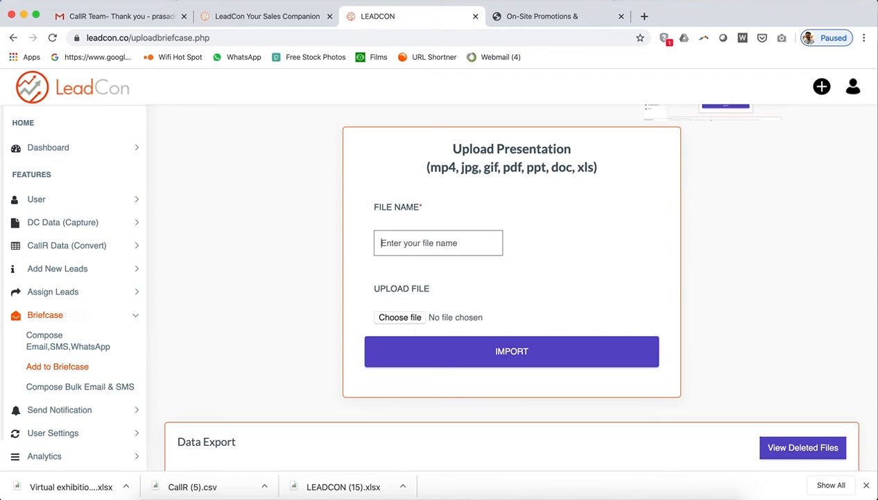
{"action": "type", "text": "Corporate Film"}
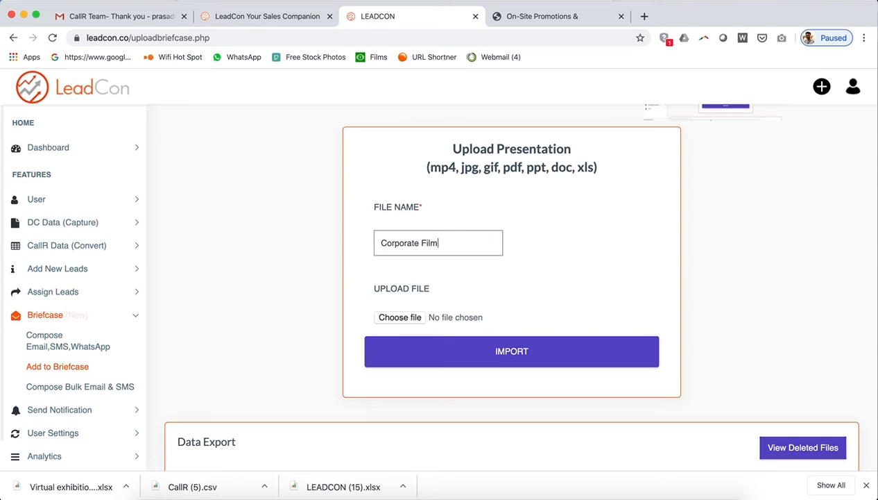
Attach callRLaunch.mp4 from the Downloads folder as the upload file.
{"action": "left_click", "coordinate": [401, 318]}
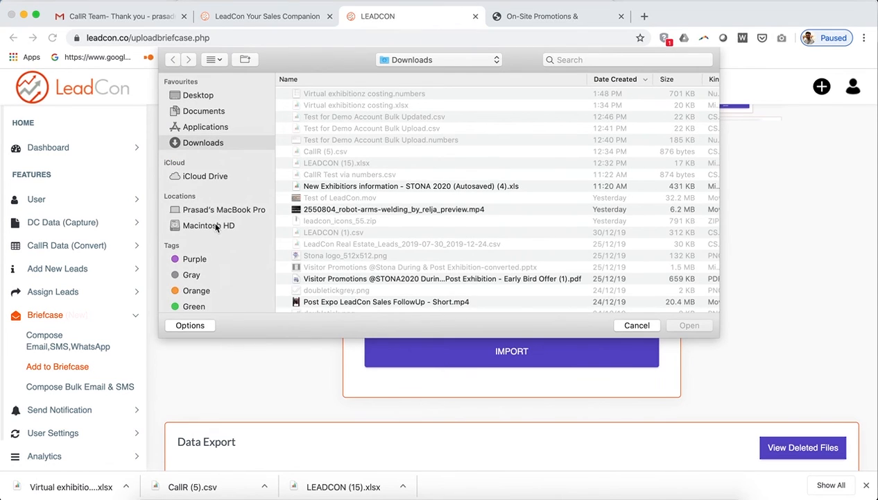
{"action": "scroll", "coordinate": [408, 208], "scroll_direction": "down", "scroll_amount": 5}
{"action": "scroll", "coordinate": [410, 212], "scroll_direction": "down", "scroll_amount": 5}
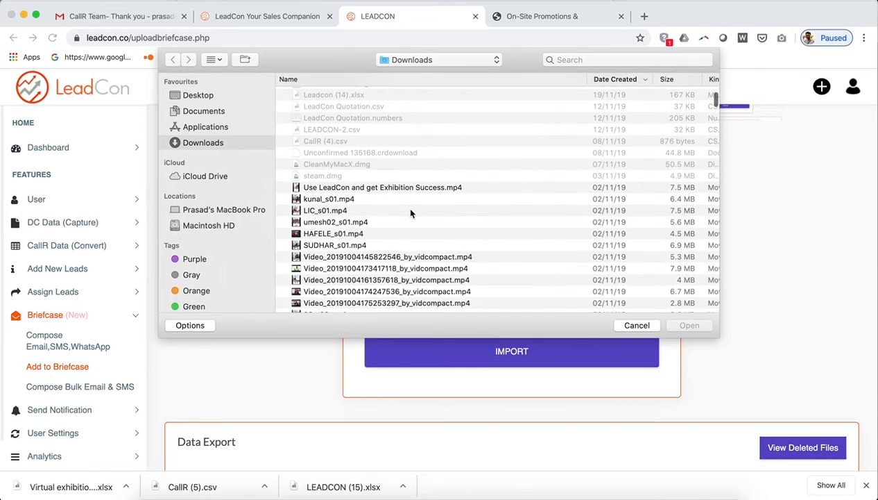
{"action": "scroll", "coordinate": [410, 212], "scroll_direction": "down", "scroll_amount": 3}
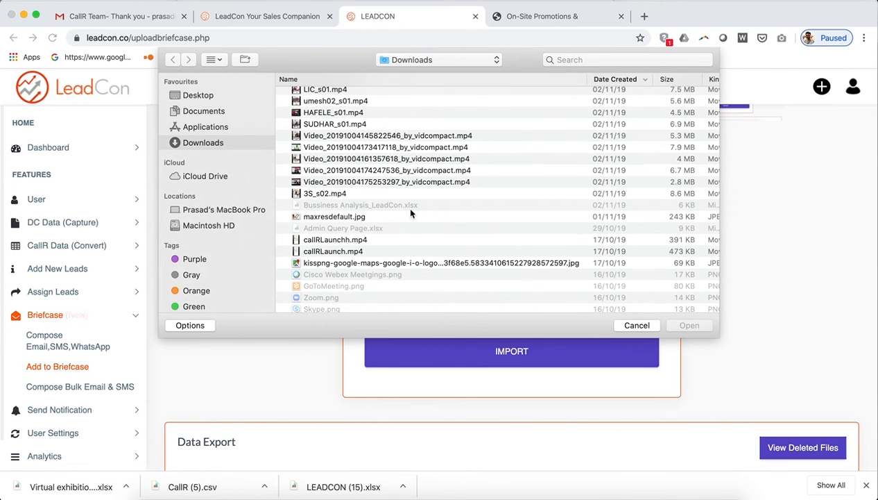
{"action": "left_click", "coordinate": [325, 253]}
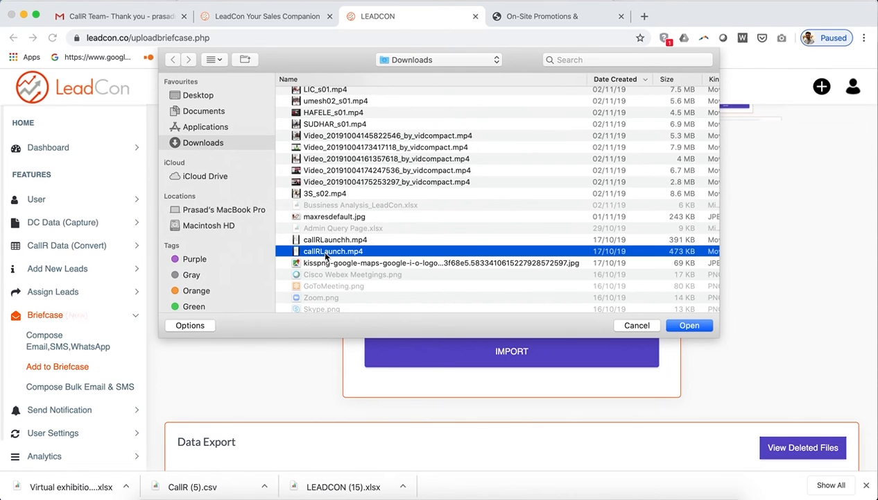
{"action": "left_click", "coordinate": [341, 242]}
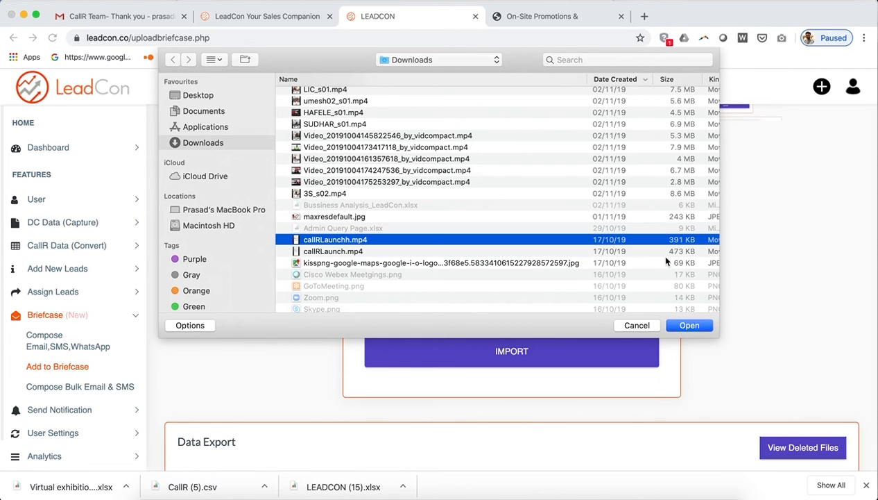
{"action": "left_click", "coordinate": [365, 251]}
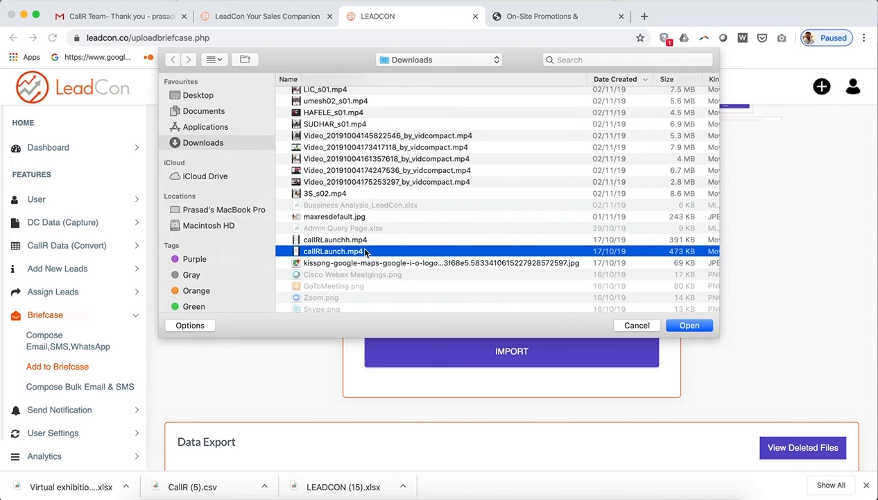
{"action": "left_click", "coordinate": [679, 326]}
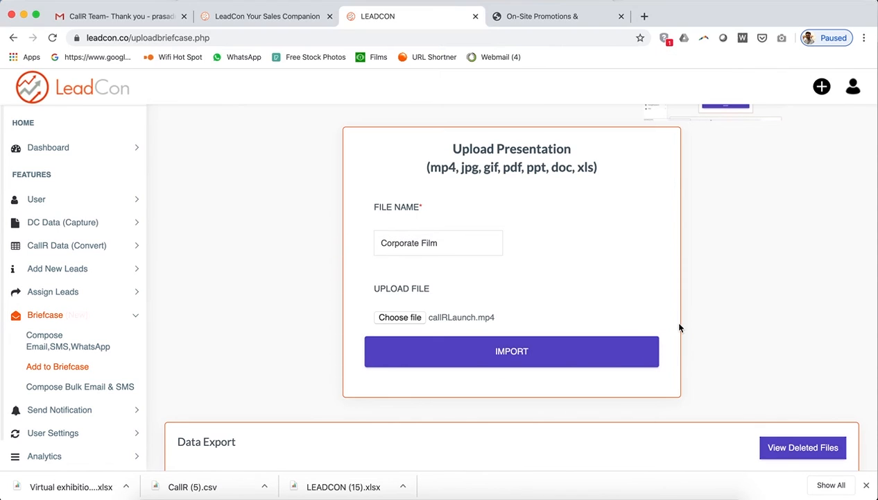
Import the Corporate Film video and check its ID 323 row in Data Export.
{"action": "left_click", "coordinate": [477, 351]}
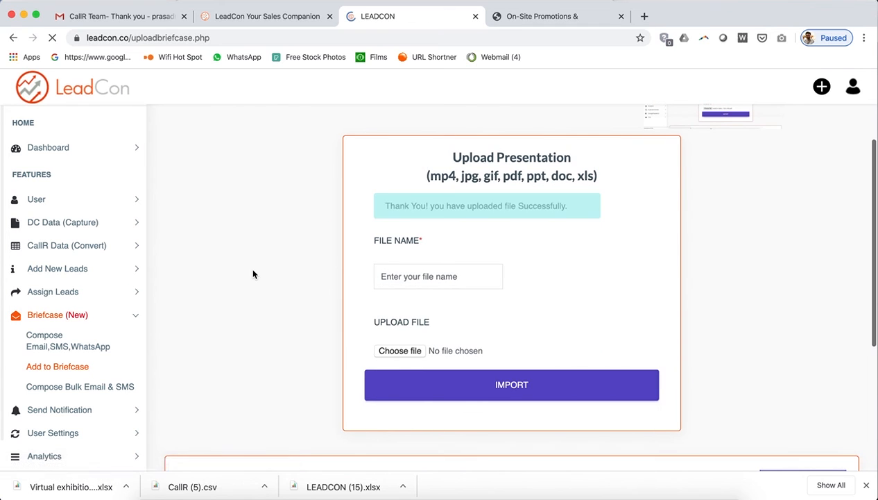
{"action": "scroll", "coordinate": [274, 359], "scroll_direction": "down", "scroll_amount": 3}
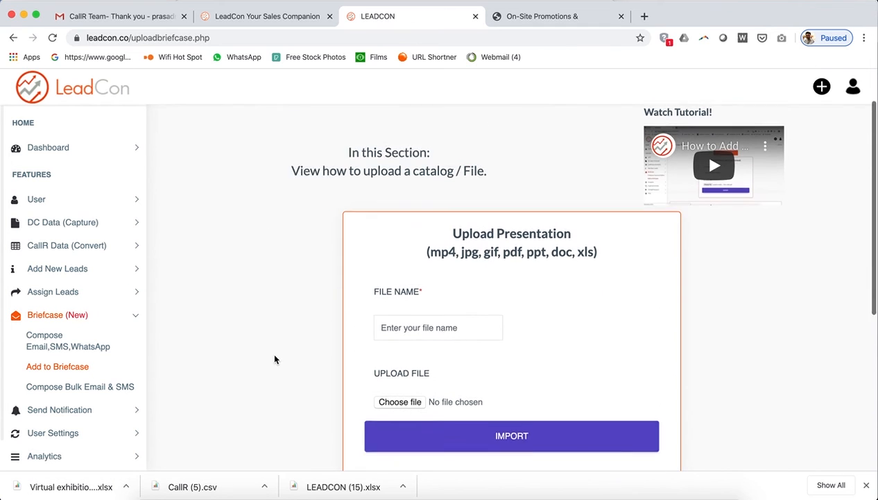
{"action": "scroll", "coordinate": [274, 359], "scroll_direction": "down", "scroll_amount": 3}
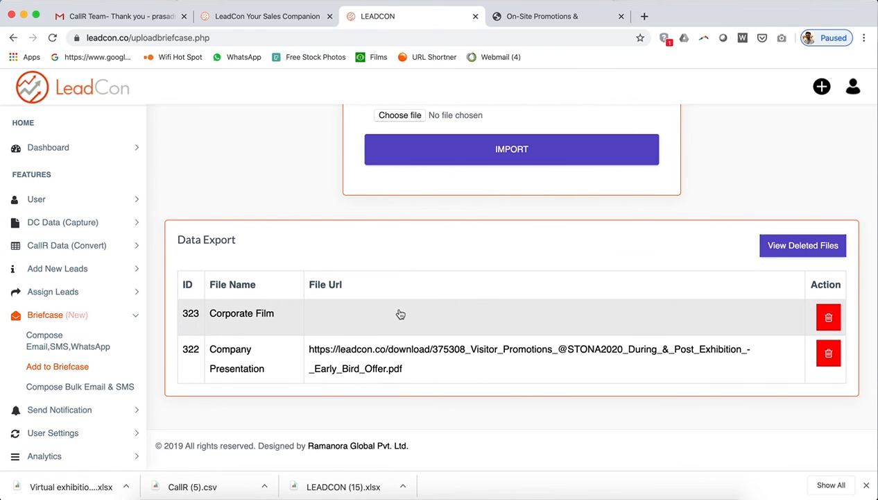
Delete the Corporate Film row (ID 323), confirming with YES.
{"action": "left_click", "coordinate": [829, 318]}
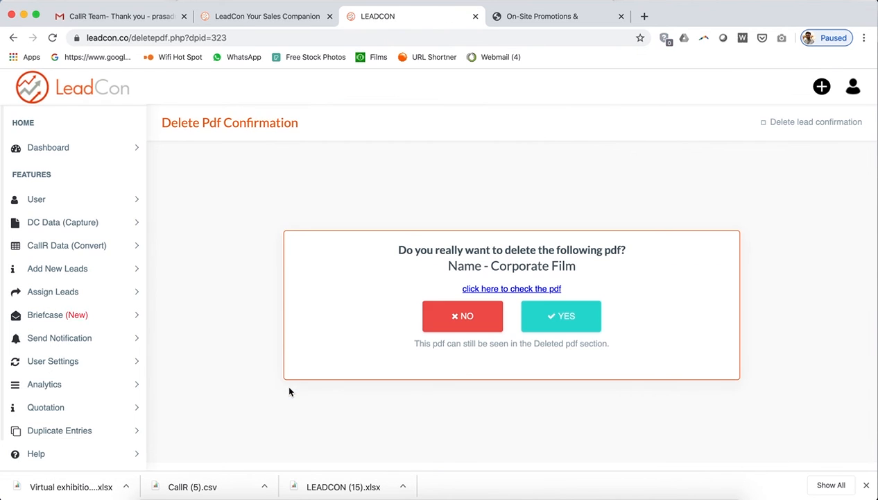
{"action": "left_click", "coordinate": [560, 326]}
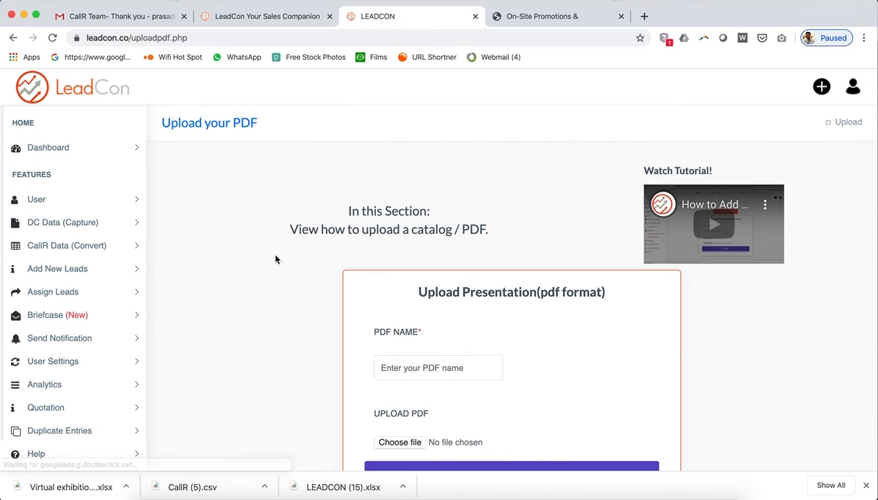
{"action": "scroll", "coordinate": [275, 259], "scroll_direction": "down", "scroll_amount": 5}
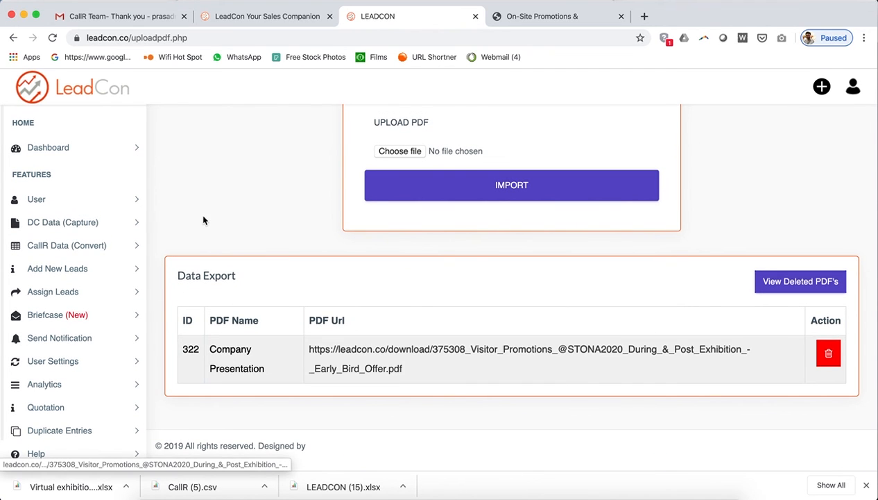
{"action": "left_click", "coordinate": [43, 314]}
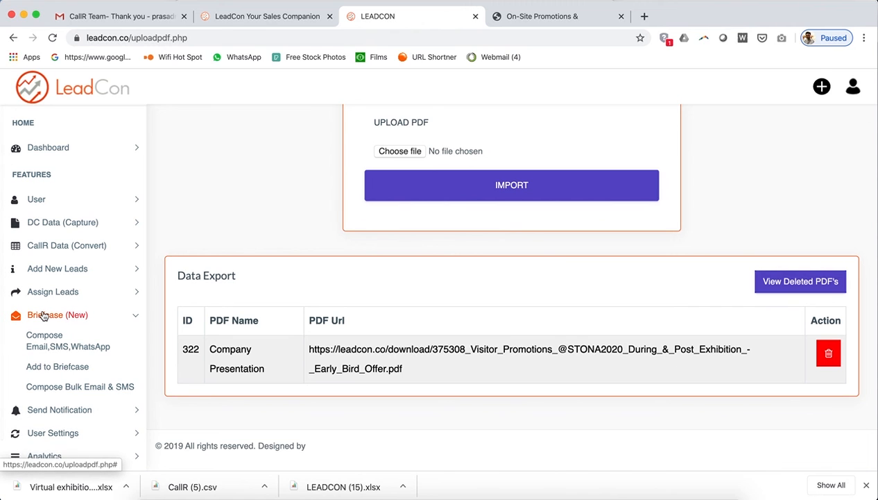